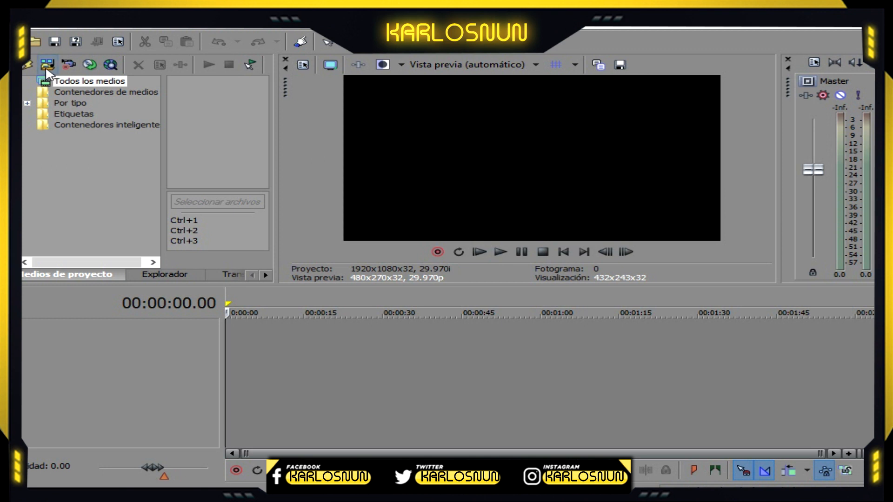
# Step: Import the ladrillo3 image and place it at the start of the timeline on a new video track
pyautogui.click(295, 173)
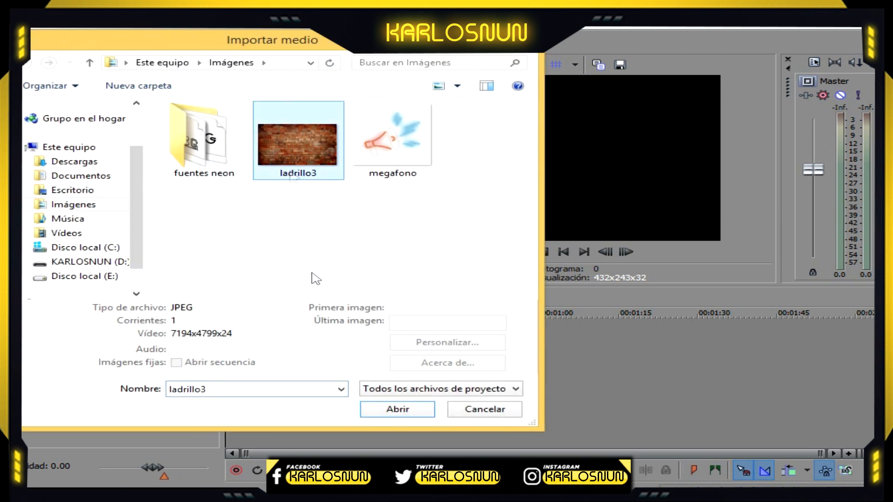
pyautogui.click(376, 410)
pyautogui.moveTo(219, 110); pyautogui.dragTo(231, 359)
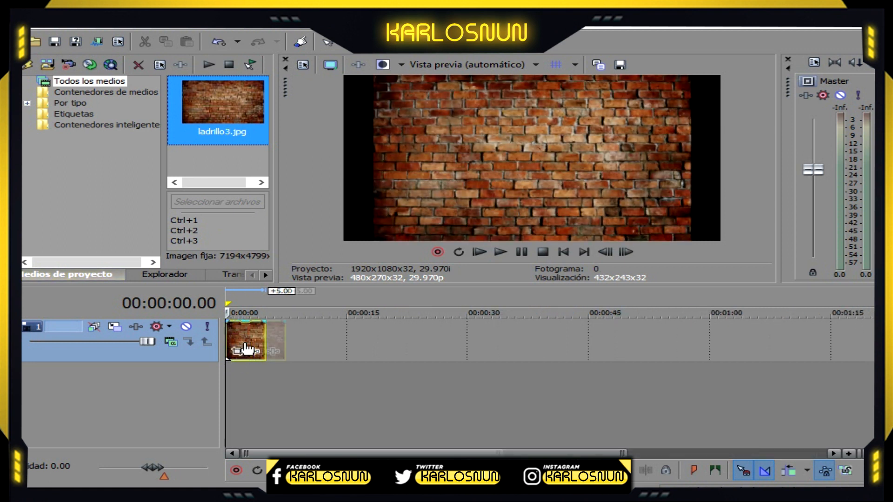
# Step: Turn off Mantener relación de aspecto in the brick event's properties so the image fills the frame
pyautogui.scroll(3, 246, 349)
pyautogui.rightClick(265, 337)
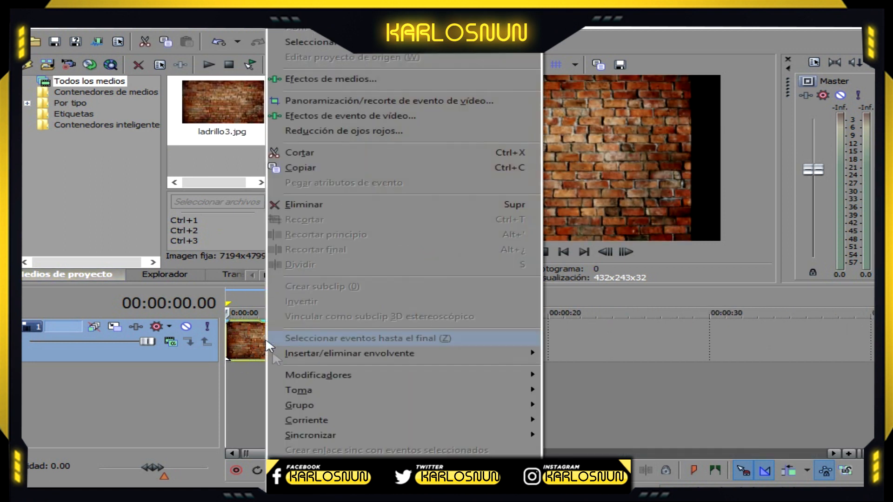
pyautogui.click(303, 27)
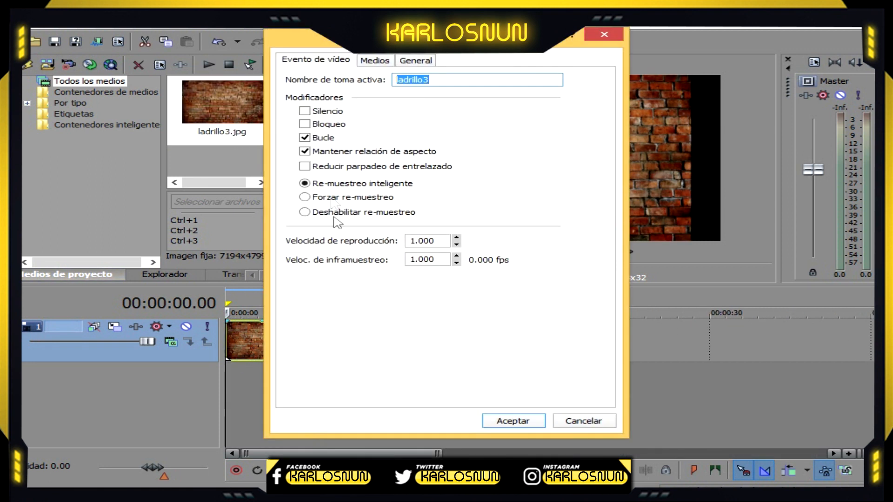
pyautogui.click(306, 153)
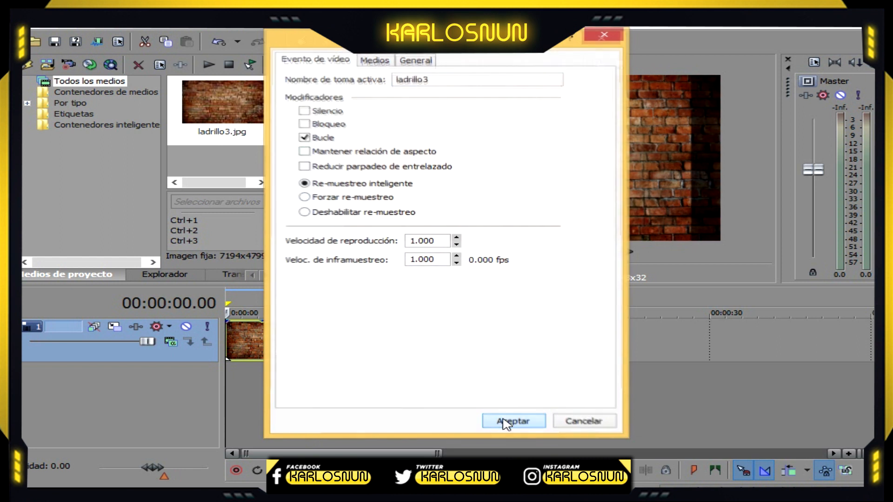
pyautogui.click(513, 421)
# Step: Insert a video track above the brick wall and add an Elliptical Transparent to Black color gradient at its start
pyautogui.rightClick(169, 356)
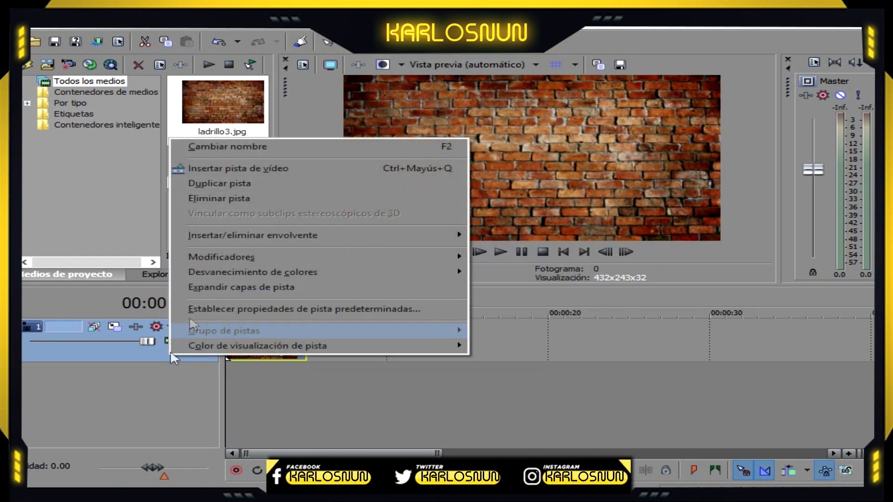
pyautogui.click(268, 169)
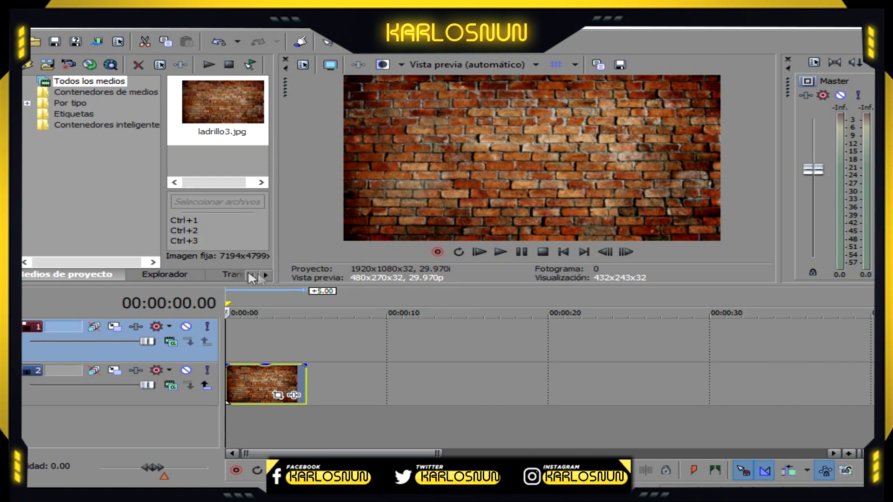
pyautogui.click(266, 275)
pyautogui.click(266, 276)
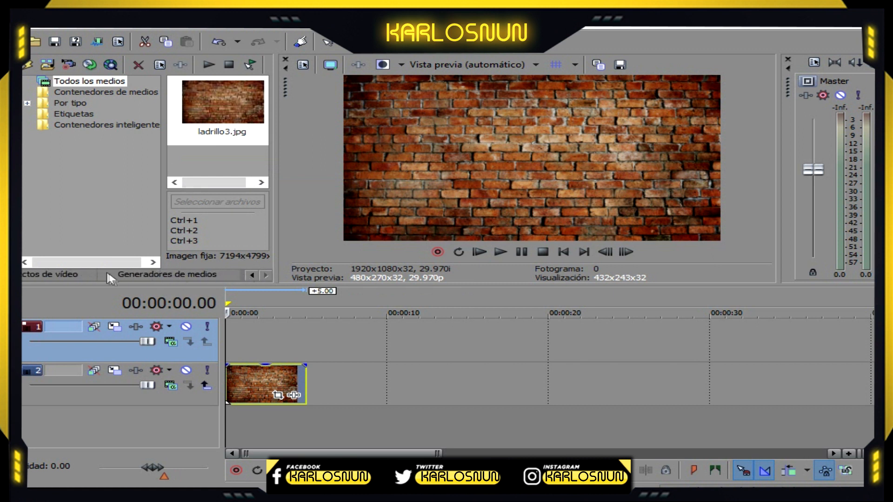
pyautogui.click(163, 278)
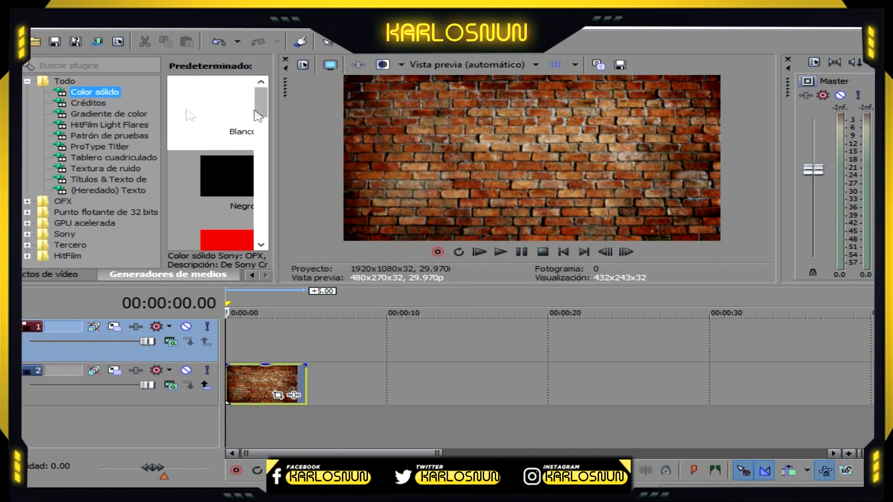
pyautogui.click(108, 113)
pyautogui.moveTo(260, 97); pyautogui.dragTo(259, 122)
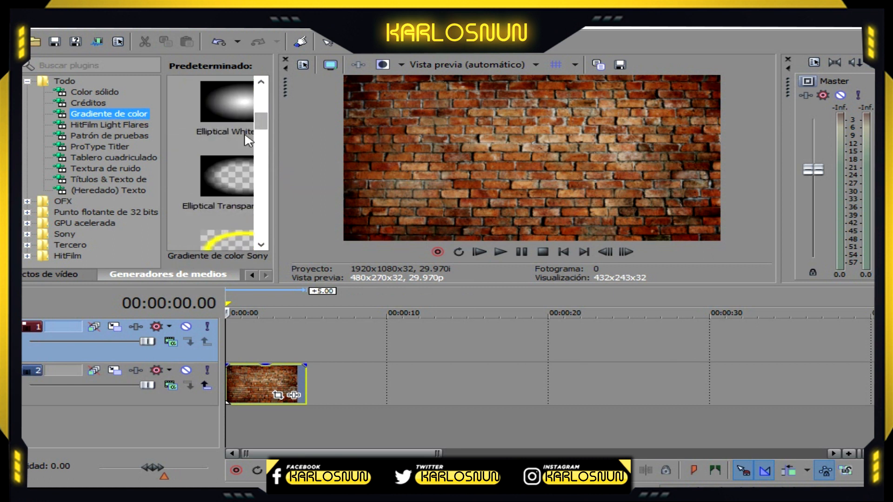
pyautogui.click(234, 178)
pyautogui.moveTo(230, 166); pyautogui.dragTo(239, 343)
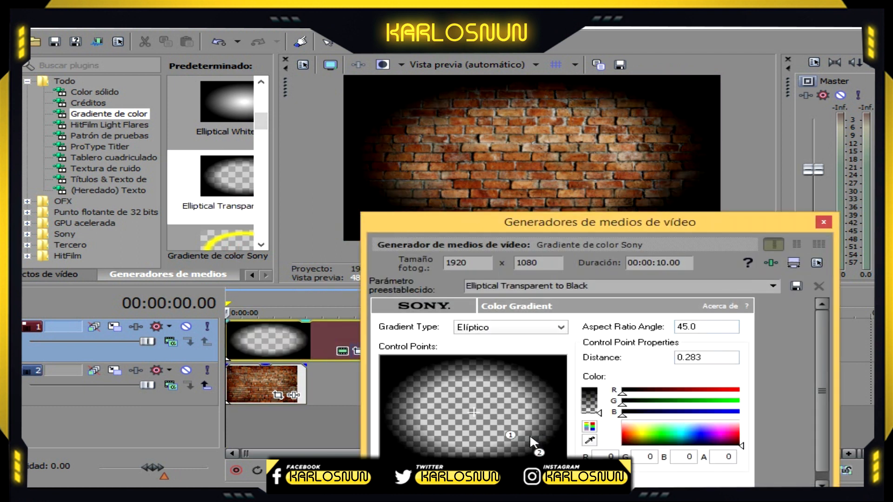
# Step: Widen the gradient by moving its outer control point to distance 0.707, and trim its event to the brick event's length
pyautogui.moveTo(539, 453); pyautogui.dragTo(570, 469)
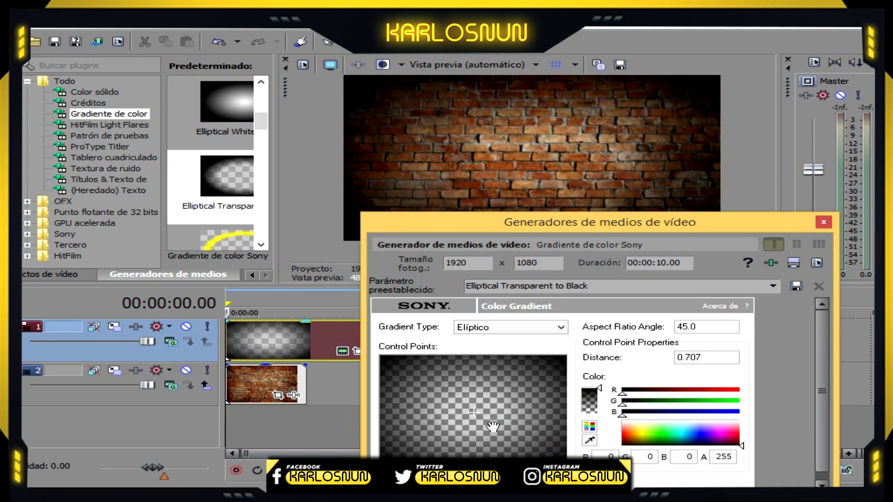
pyautogui.click(823, 222)
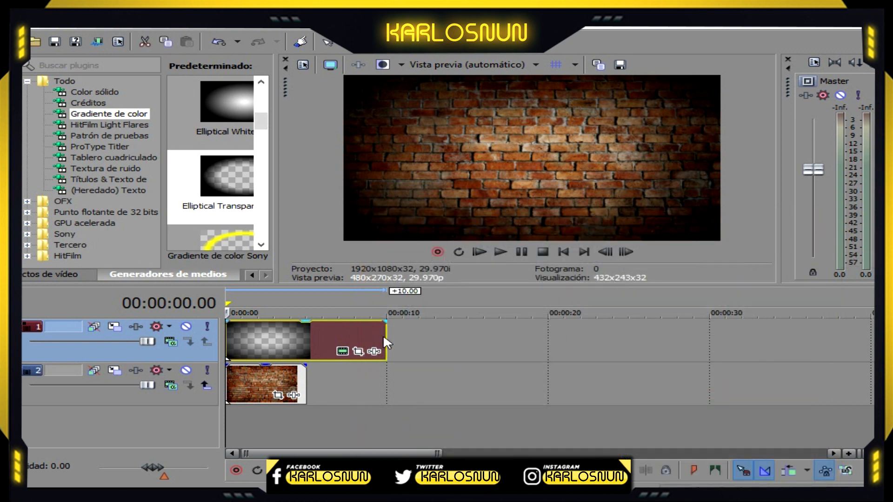
pyautogui.moveTo(386, 334); pyautogui.dragTo(305, 340)
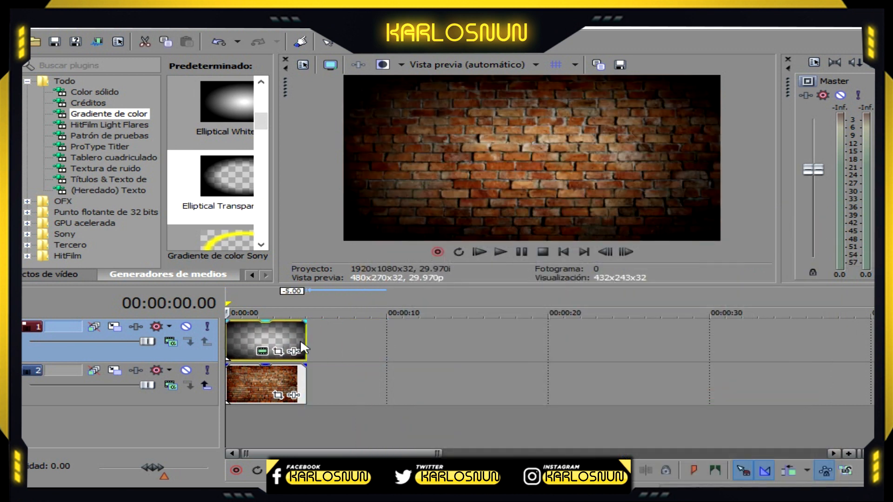
# Step: Insert another video track above the gradient, import the megafono image and place it at the start of that track
pyautogui.rightClick(138, 353)
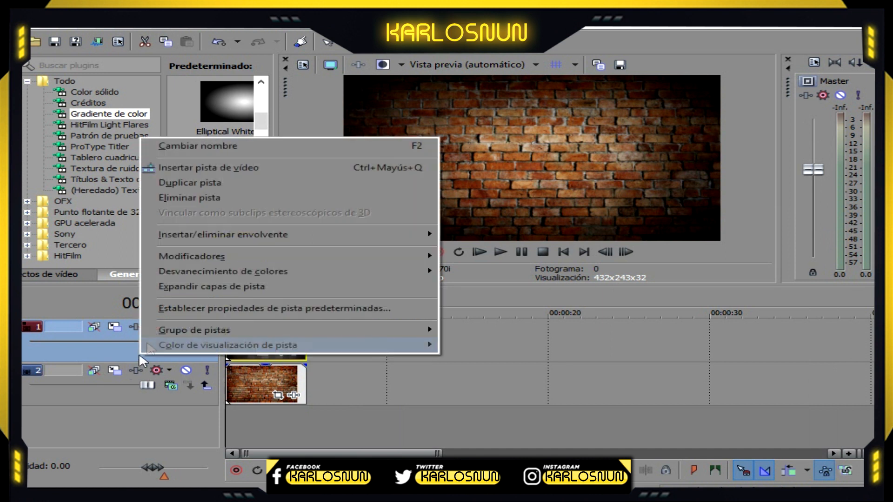
pyautogui.click(246, 169)
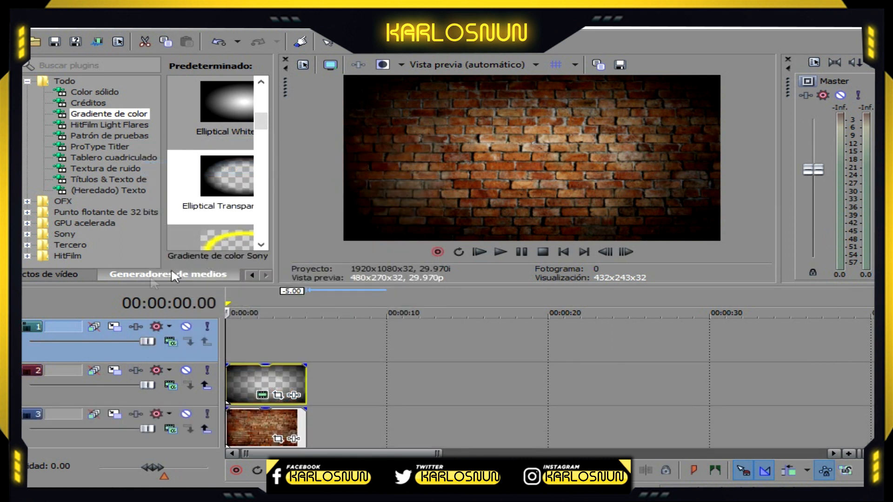
pyautogui.click(247, 274)
pyautogui.click(247, 275)
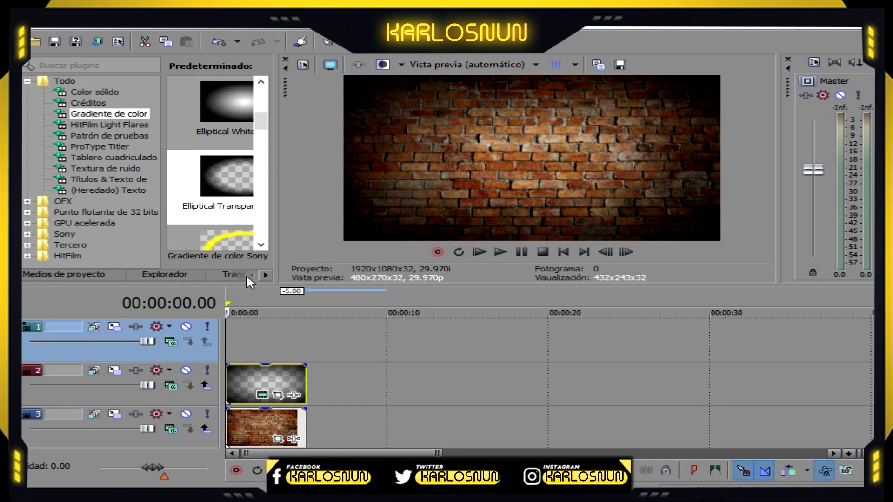
pyautogui.click(165, 274)
pyautogui.click(107, 274)
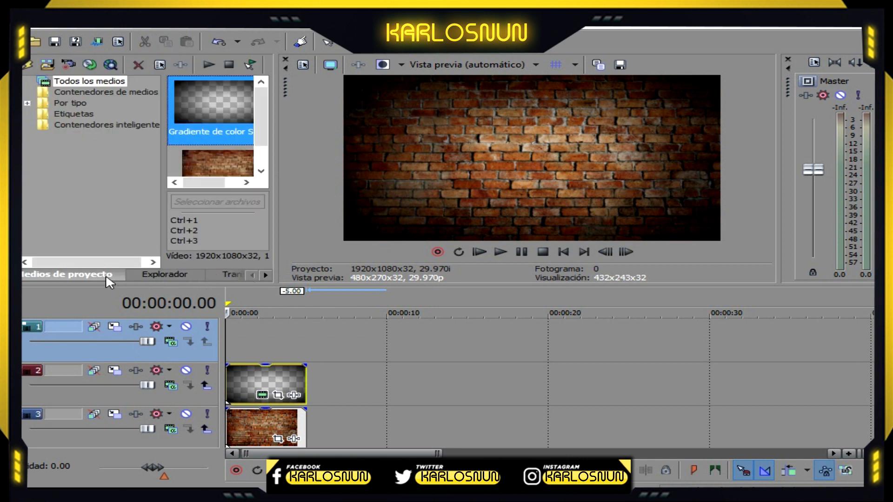
pyautogui.click(50, 73)
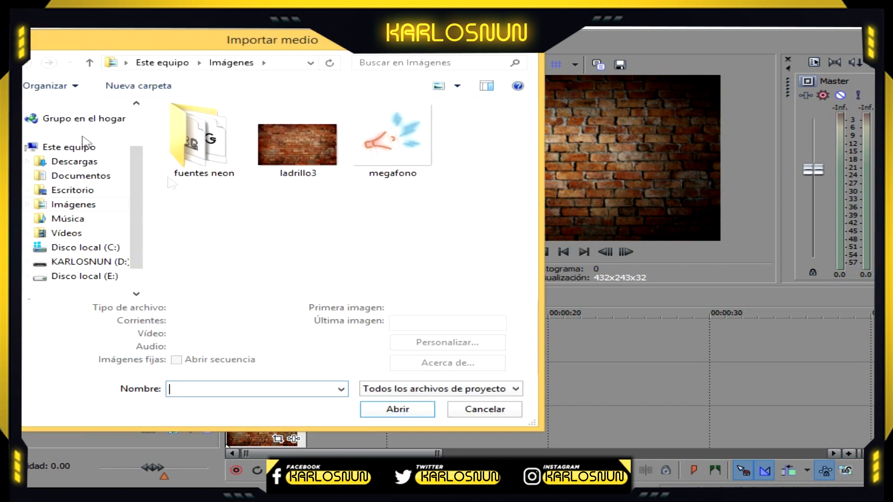
pyautogui.click(392, 139)
pyautogui.click(411, 410)
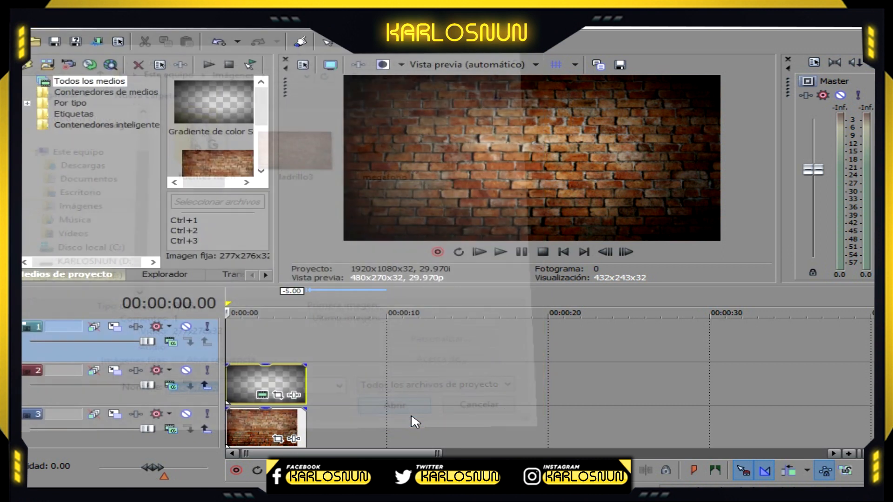
pyautogui.scroll(-3, 265, 152)
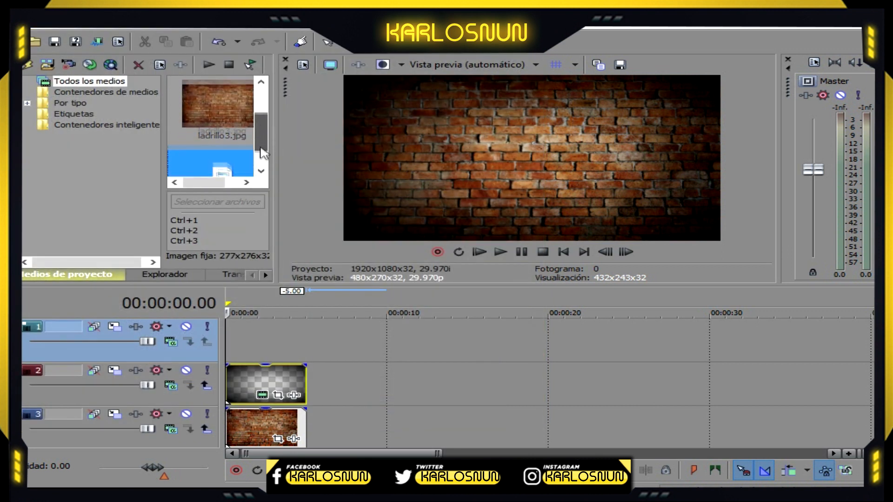
pyautogui.moveTo(216, 154); pyautogui.dragTo(238, 349)
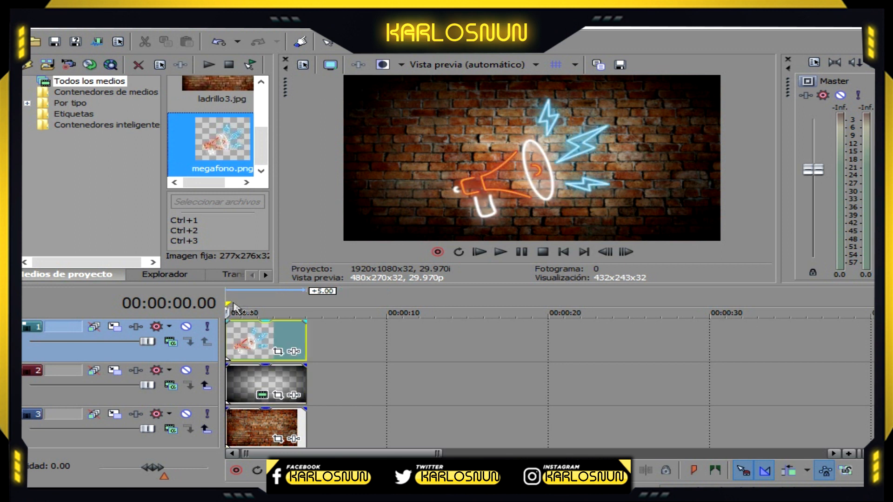
# Step: Use track motion to shrink the megaphone to about three quarters of its size and move it to the frame's lower left
pyautogui.click(117, 327)
pyautogui.moveTo(447, 102); pyautogui.dragTo(102, 151)
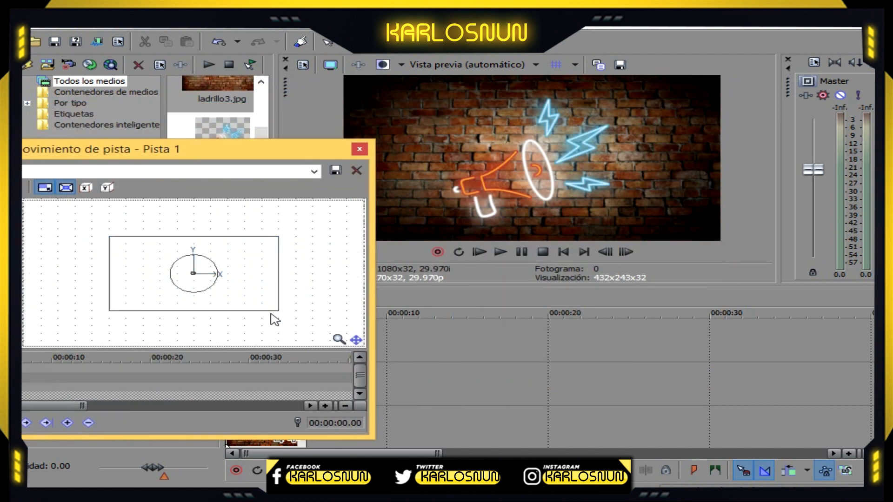
pyautogui.moveTo(279, 312); pyautogui.dragTo(256, 301)
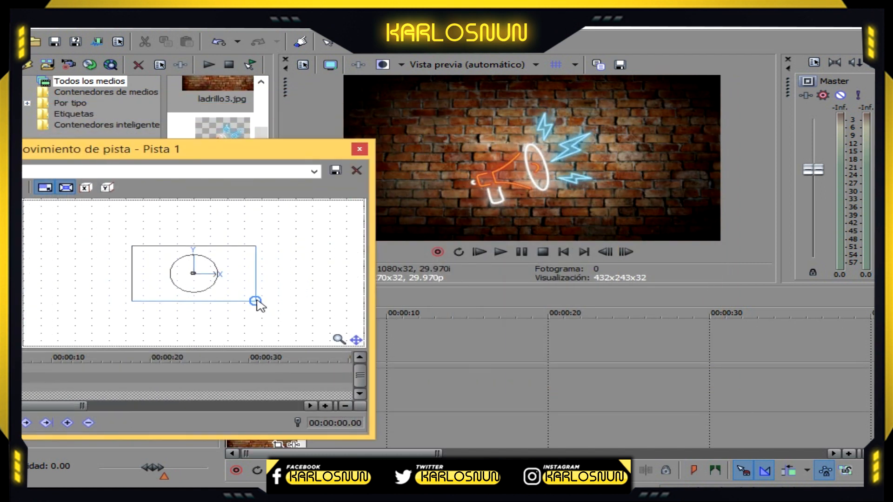
pyautogui.moveTo(199, 285); pyautogui.dragTo(153, 293)
pyautogui.moveTo(265, 150); pyautogui.dragTo(234, 155)
pyautogui.moveTo(131, 290); pyautogui.dragTo(125, 287)
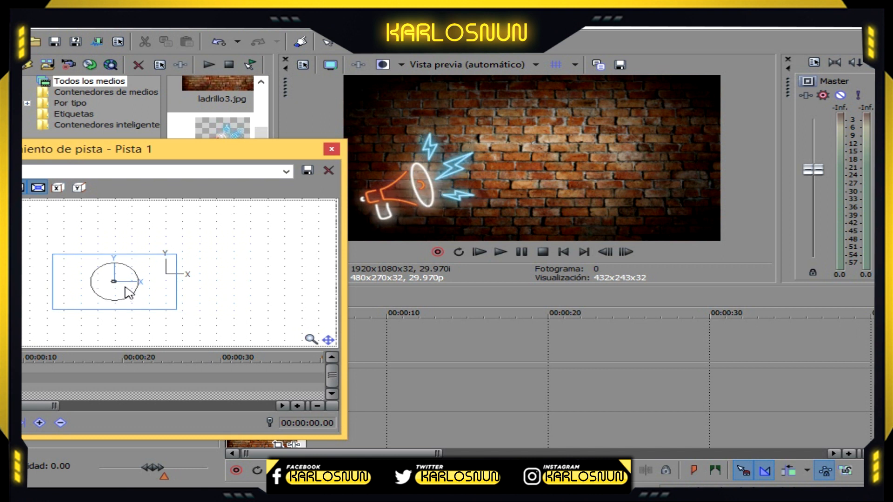
pyautogui.click(331, 149)
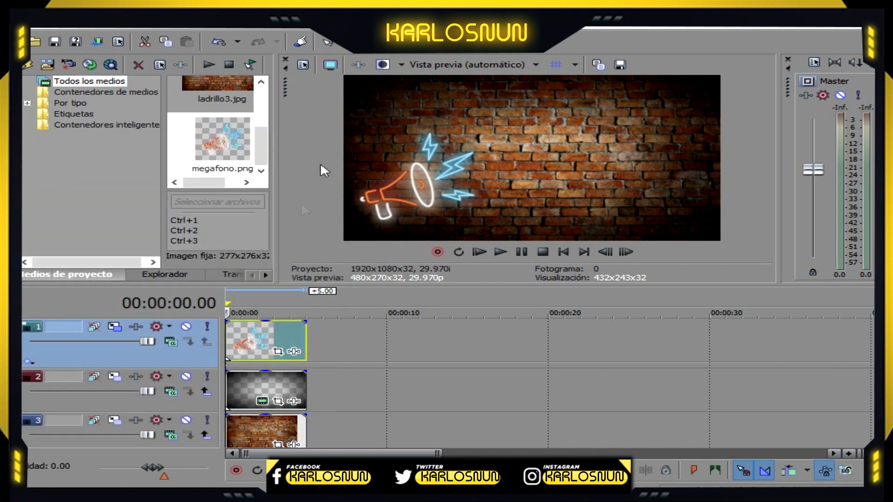
# Step: Insert a new video track above the megaphone and add a text event reading "NEON" at its start
pyautogui.rightClick(184, 358)
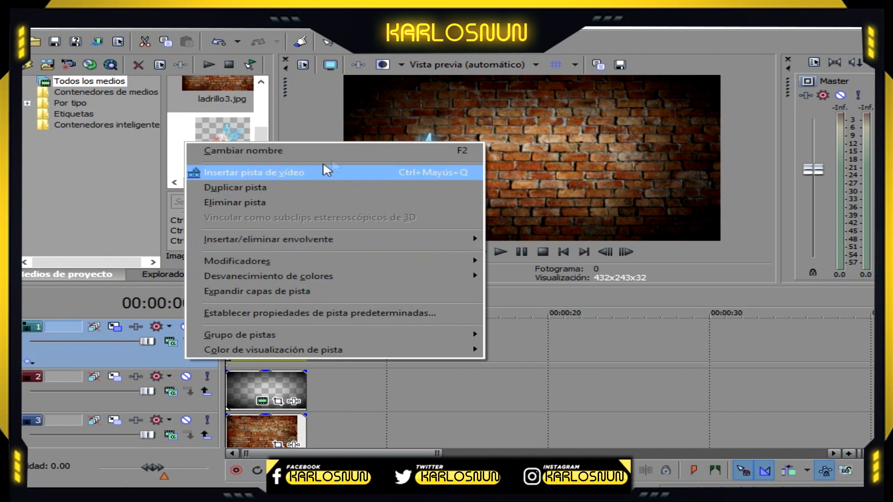
pyautogui.click(334, 174)
pyautogui.rightClick(238, 344)
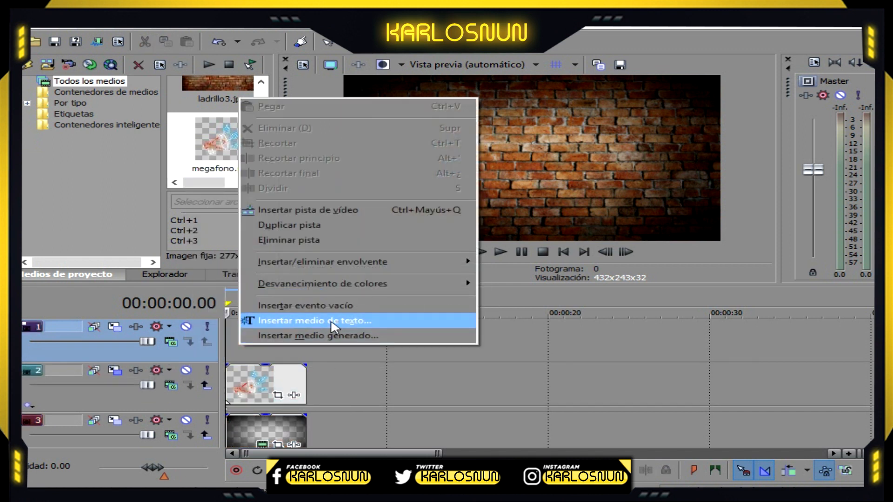
pyautogui.click(332, 322)
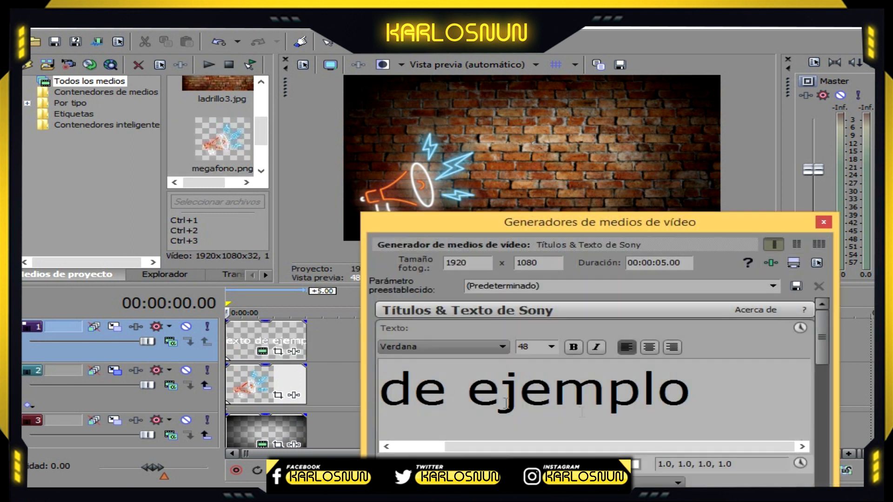
pyautogui.hotkey('ctrl', 'a')
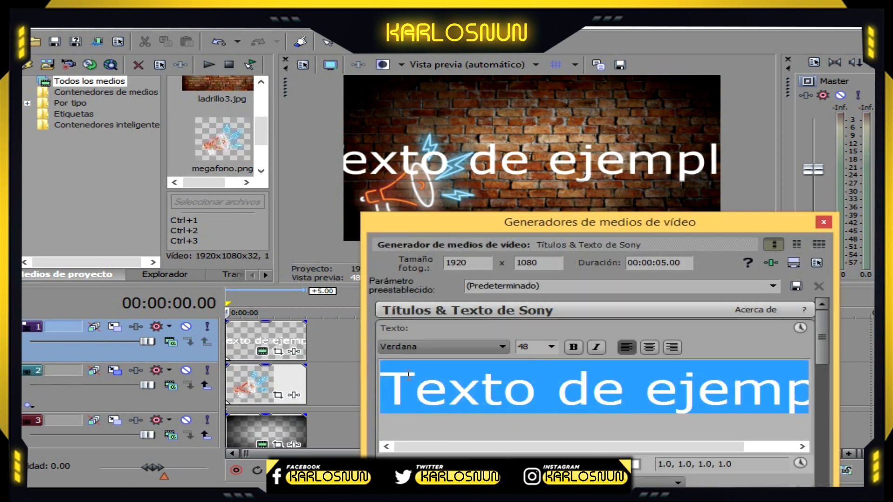
pyautogui.write('NEON')
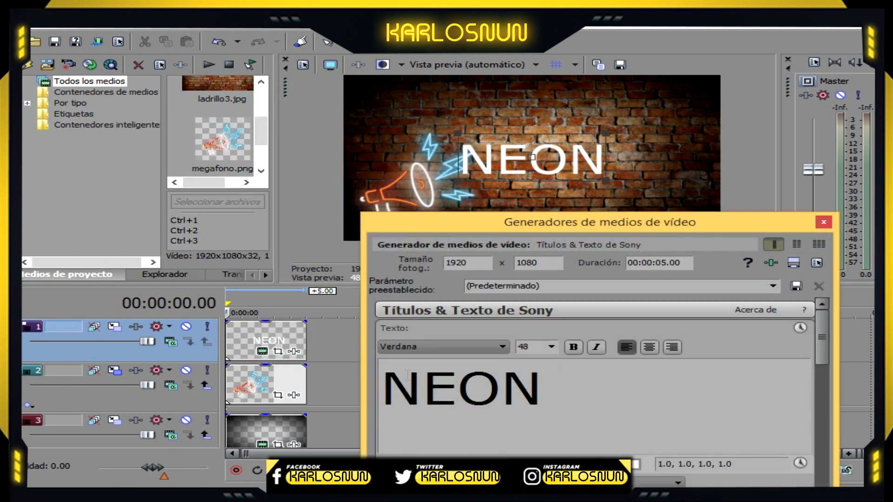
# Step: Set the NEON text's font to Neon and its size to 52
pyautogui.hotkey('ctrl', 'a')
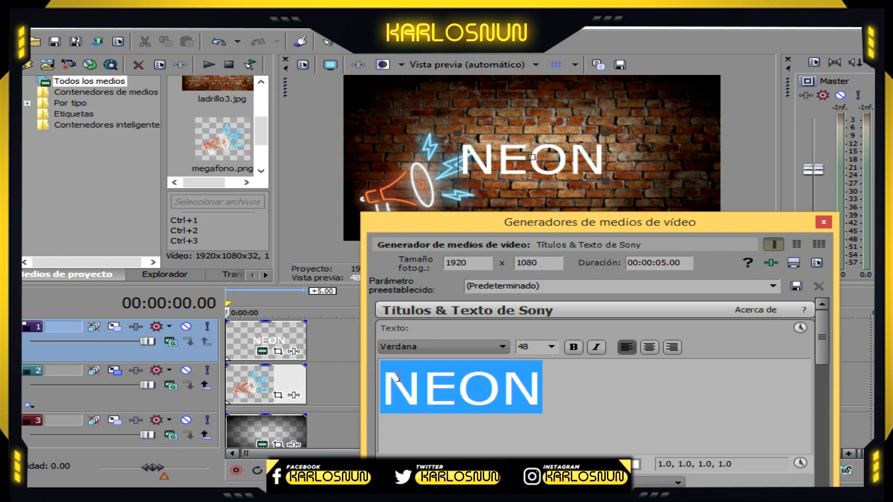
pyautogui.click(474, 350)
pyautogui.moveTo(507, 321); pyautogui.dragTo(510, 272)
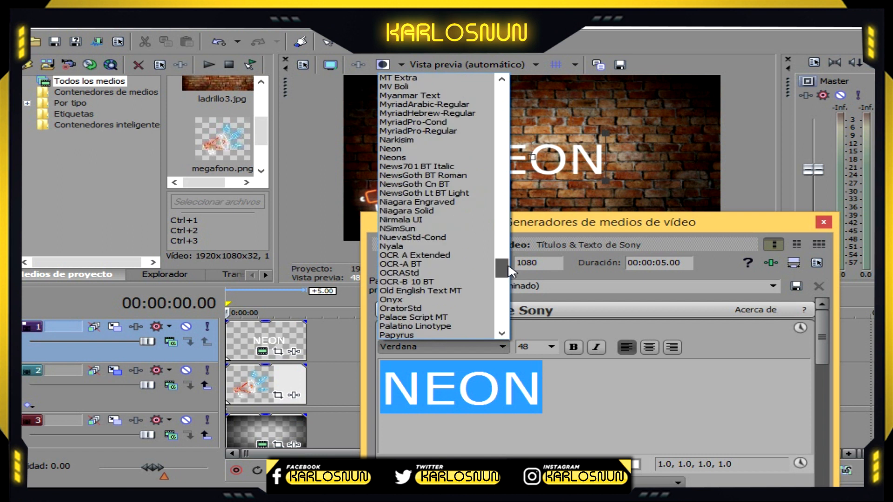
pyautogui.click(398, 148)
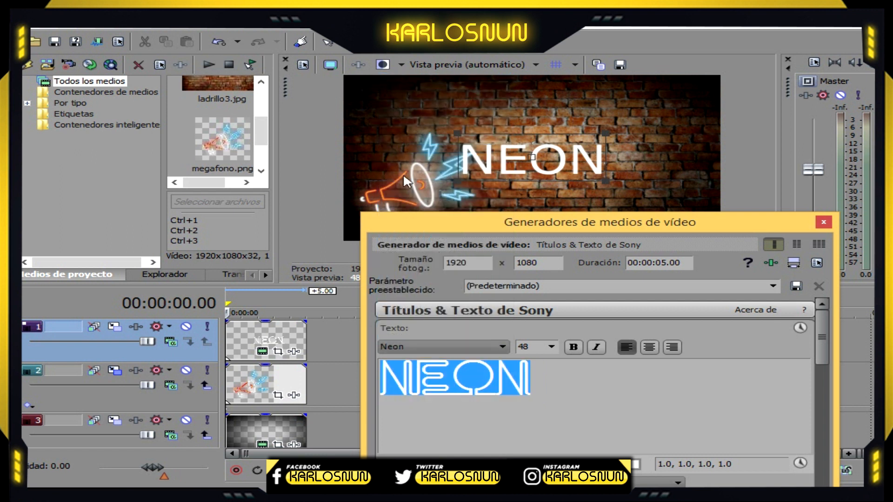
pyautogui.click(551, 347)
pyautogui.click(534, 367)
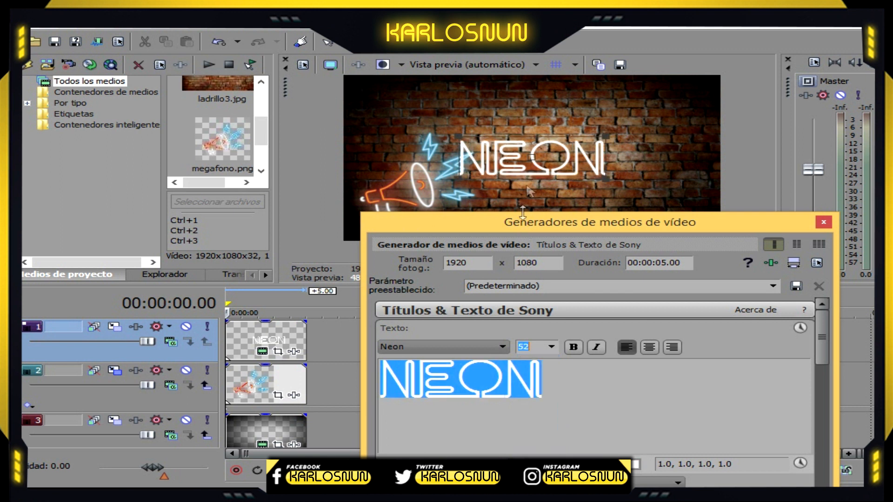
# Step: Move the NEON text to the right in the frame so it stands clear of the megaphone's lightning bolts
pyautogui.moveTo(533, 162); pyautogui.dragTo(560, 159)
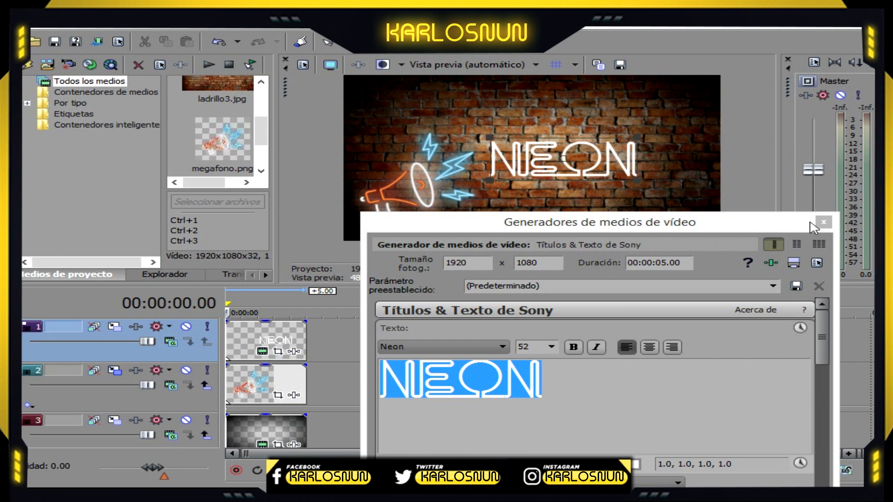
pyautogui.click(824, 222)
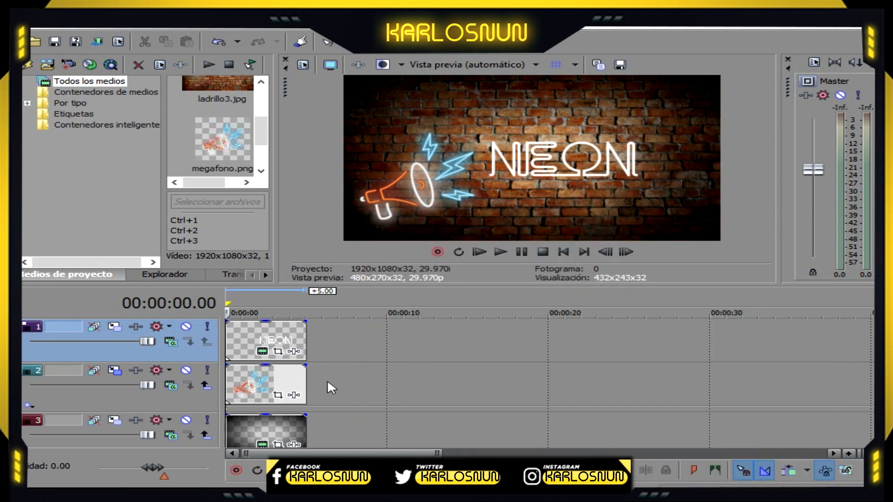
# Step: Apply the default BCC Film Glow video effect to the megaphone event on track 2
pyautogui.click(259, 391)
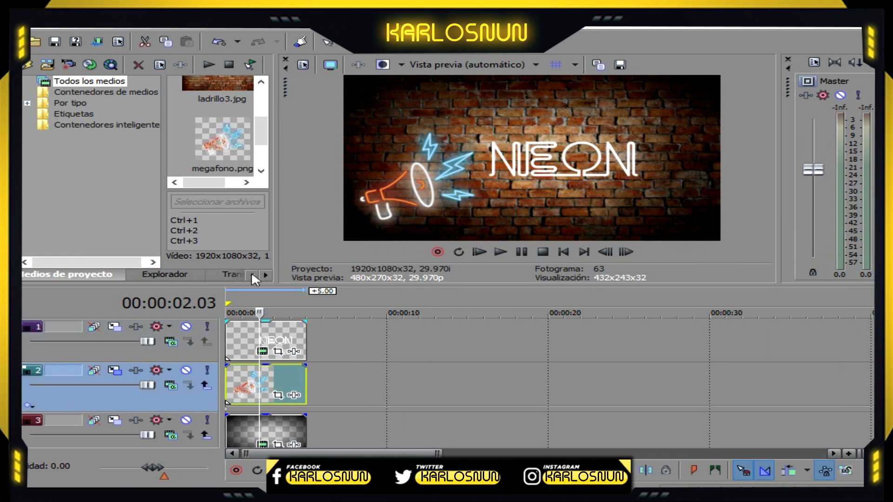
pyautogui.click(264, 275)
pyautogui.click(265, 275)
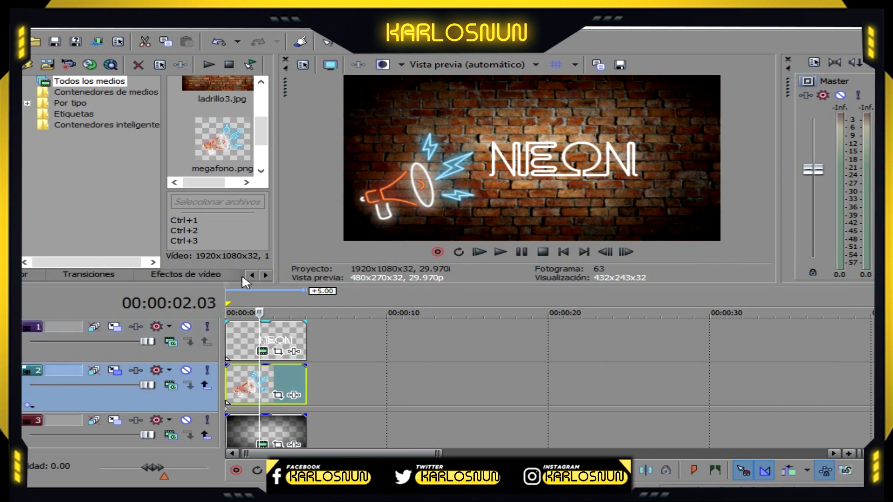
pyautogui.click(226, 277)
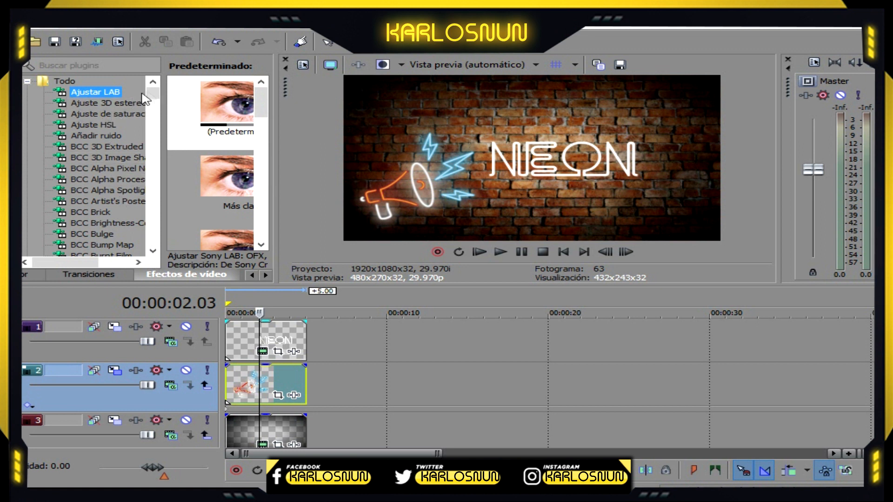
pyautogui.moveTo(152, 92); pyautogui.dragTo(147, 124)
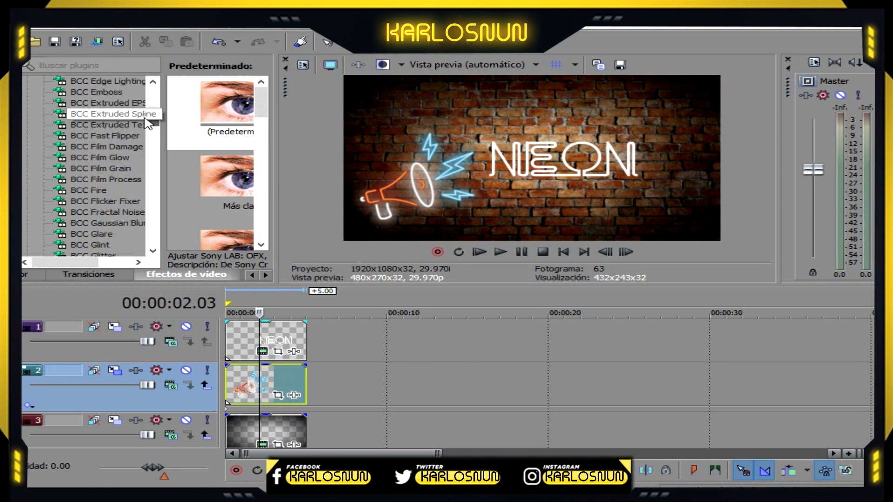
pyautogui.click(113, 158)
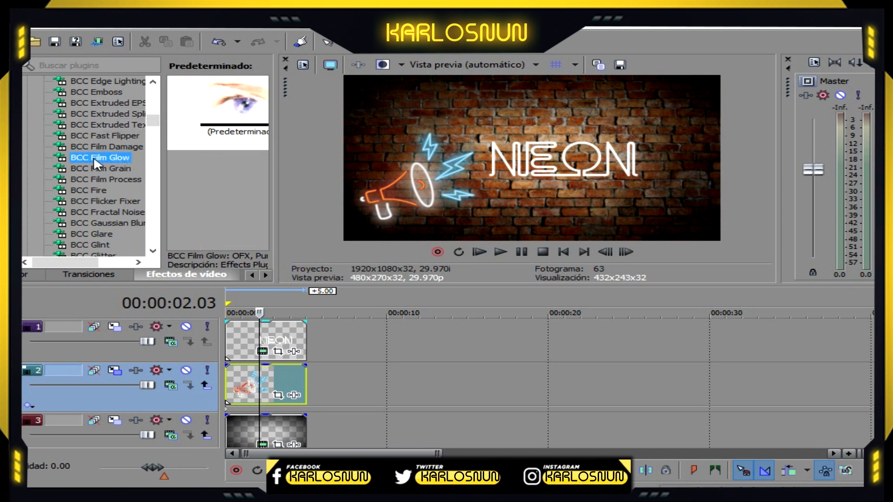
pyautogui.moveTo(97, 163); pyautogui.dragTo(253, 394)
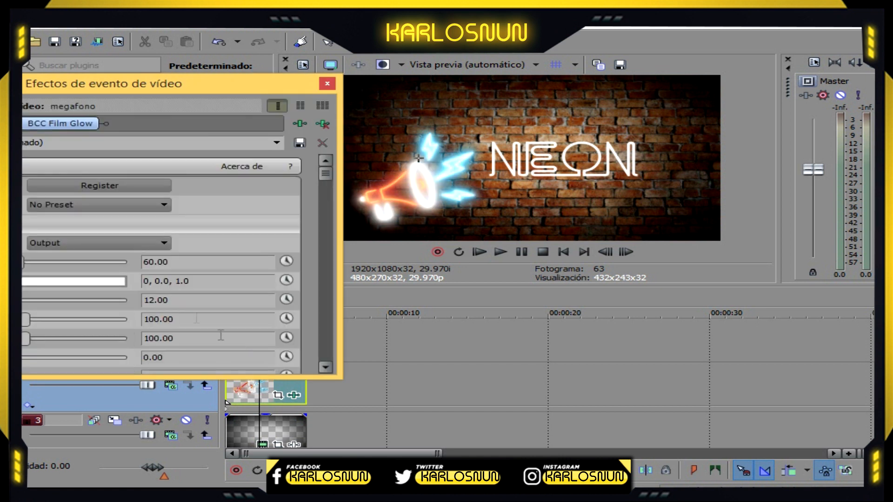
# Step: Lower the megaphone's Film Glow intensity to about 40.8 and close the effect settings
pyautogui.moveTo(197, 96); pyautogui.dragTo(851, 219)
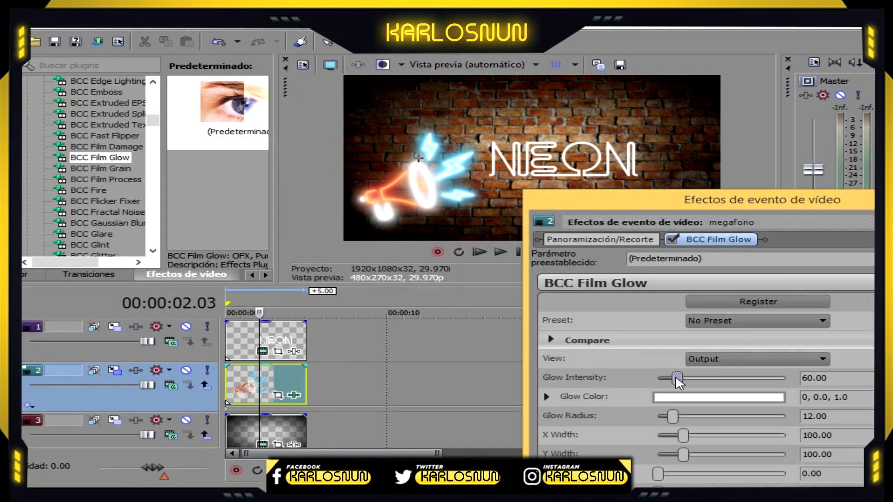
pyautogui.moveTo(675, 378); pyautogui.dragTo(669, 380)
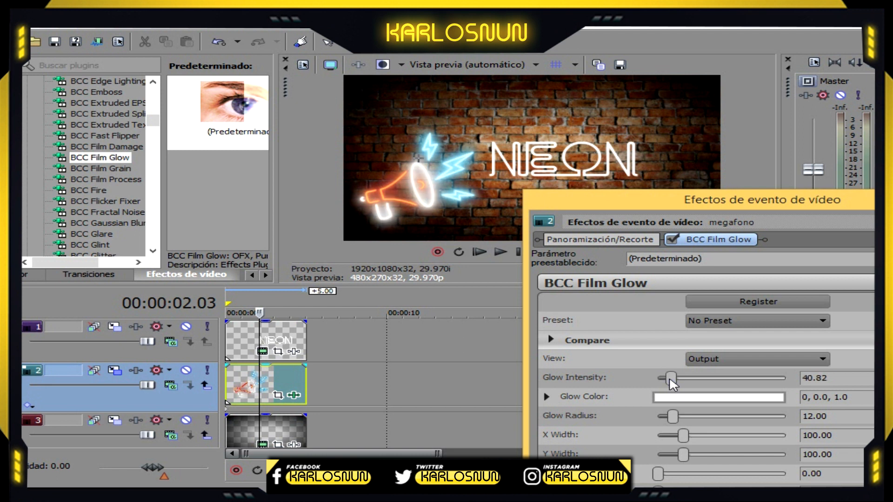
pyautogui.moveTo(758, 211); pyautogui.dragTo(481, 254)
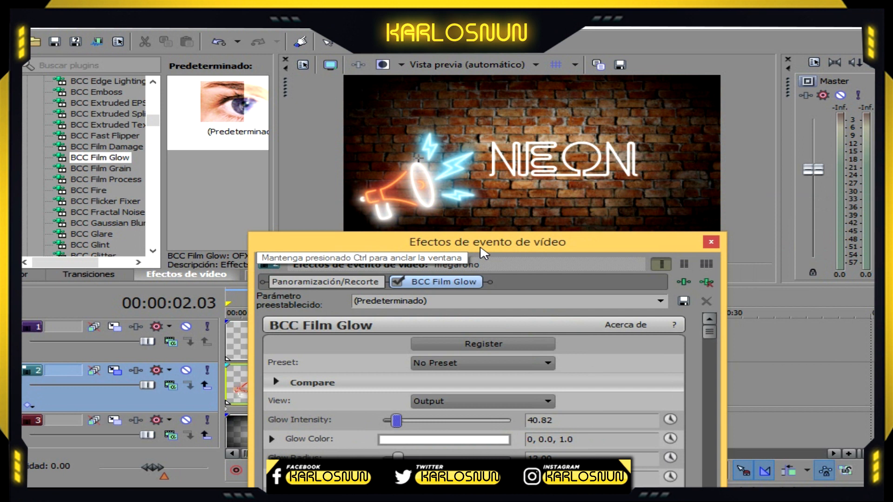
pyautogui.click(712, 245)
# Step: Apply the default BCC Film Glow effect to the NEON text event and reduce its glow intensity slightly
pyautogui.click(275, 336)
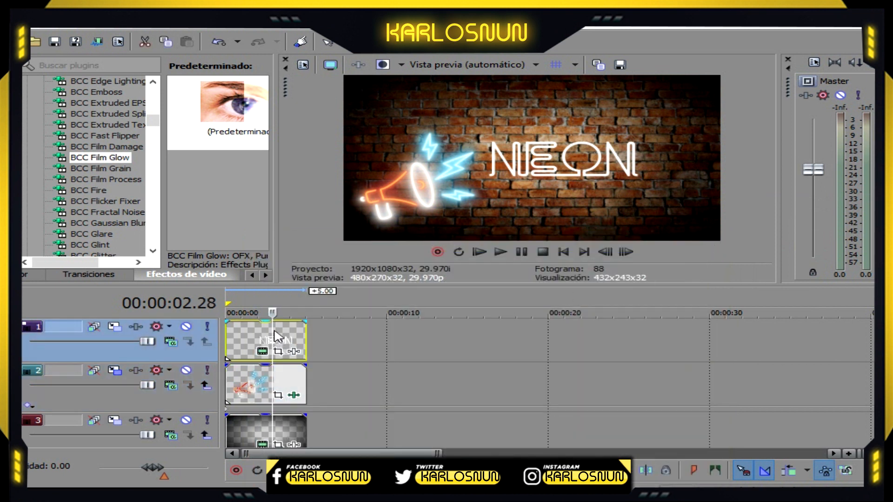
pyautogui.moveTo(114, 160); pyautogui.dragTo(239, 338)
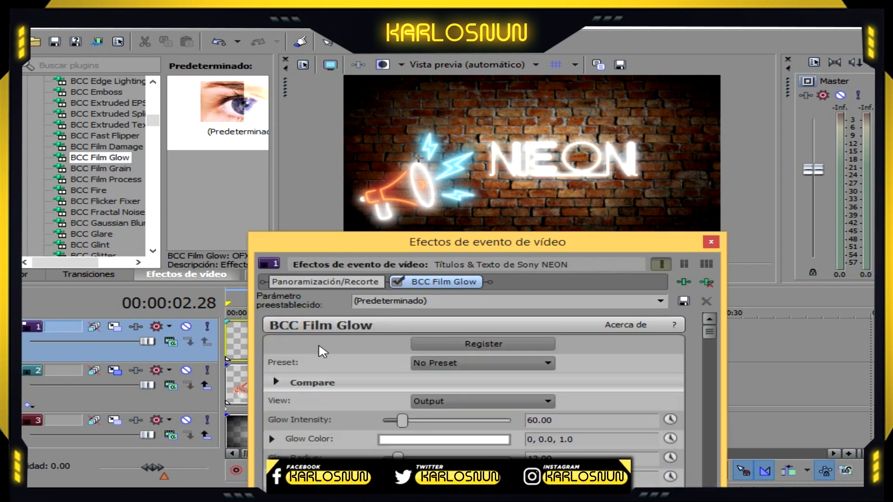
pyautogui.moveTo(434, 244); pyautogui.dragTo(829, 84)
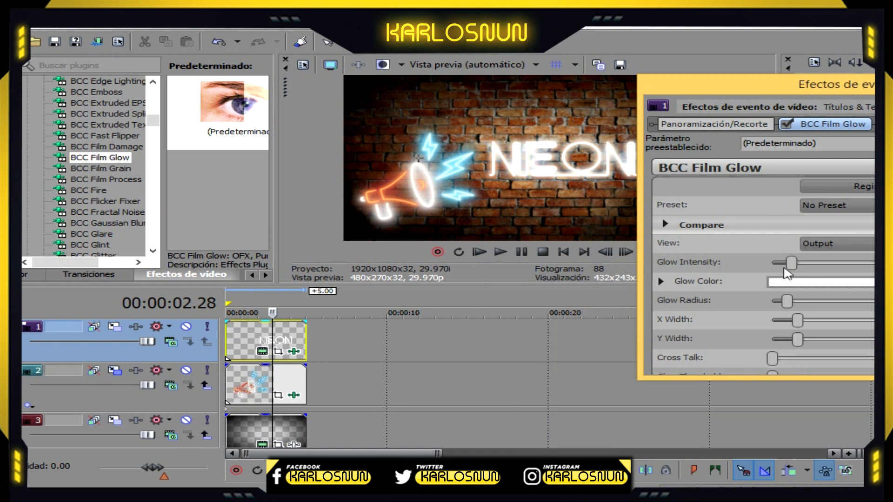
pyautogui.moveTo(786, 261)
pyautogui.mouseDown()
pyautogui.moveTo(778, 262)
pyautogui.moveTo(786, 264)
pyautogui.mouseUp()
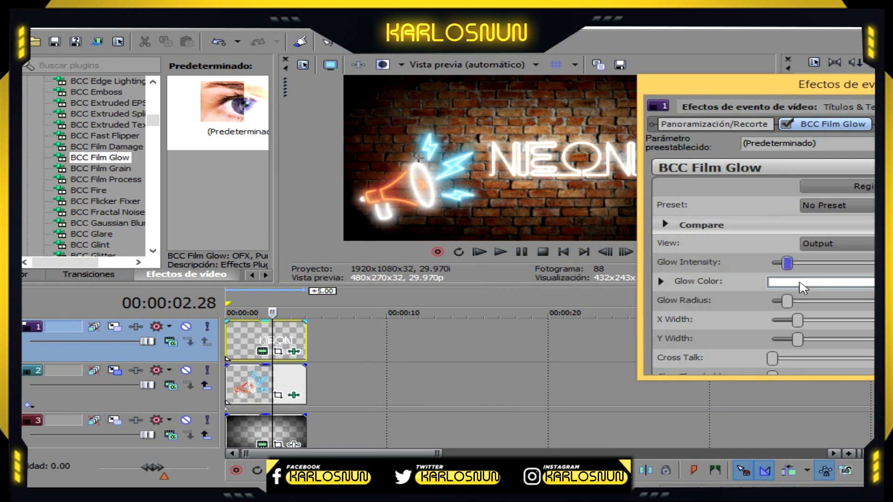
# Step: Set the NEON text's glow color to a green of about HSV 103, 0.61, 0.64
pyautogui.moveTo(700, 91); pyautogui.dragTo(673, 53)
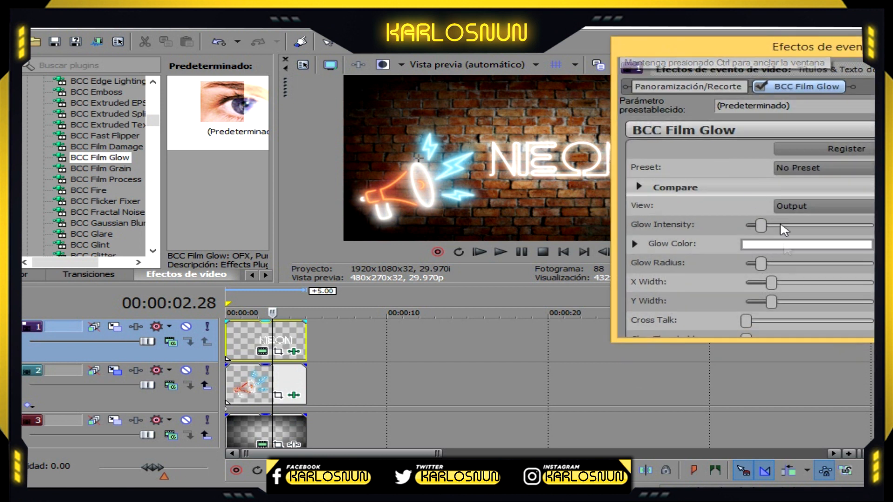
pyautogui.click(791, 252)
pyautogui.moveTo(760, 287); pyautogui.dragTo(734, 325)
pyautogui.moveTo(832, 325); pyautogui.dragTo(821, 381)
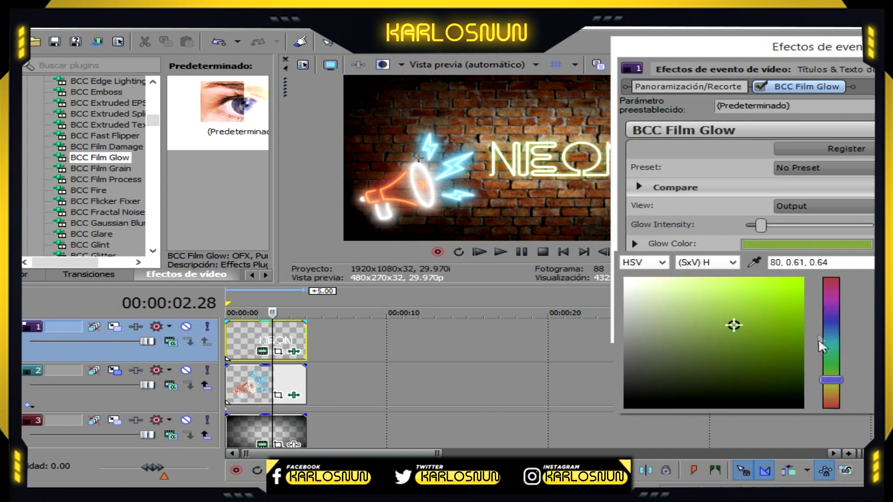
pyautogui.moveTo(820, 325); pyautogui.dragTo(829, 363)
pyautogui.click(825, 371)
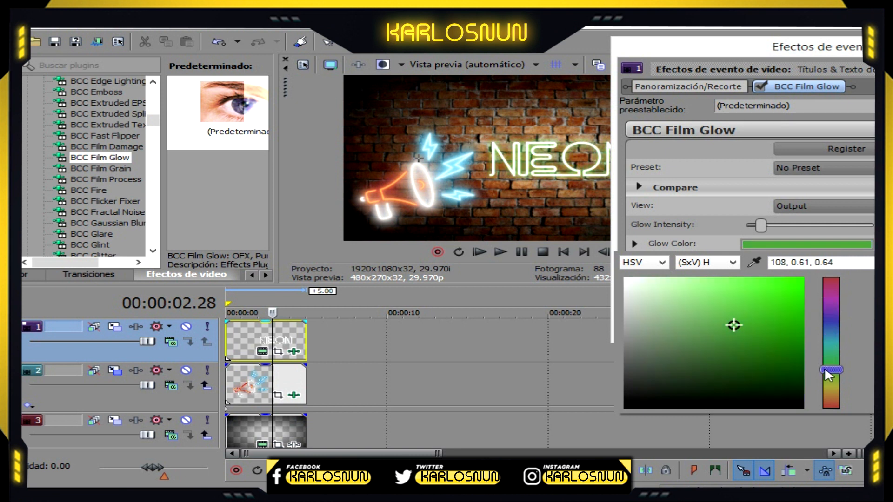
pyautogui.moveTo(824, 370)
pyautogui.mouseDown()
pyautogui.moveTo(829, 384)
pyautogui.moveTo(835, 356)
pyautogui.moveTo(835, 378)
pyautogui.mouseUp()
# Step: Raise the NEON text's glow intensity to about 73.5, close the effect settings and enlarge the preview area
pyautogui.moveTo(784, 48); pyautogui.dragTo(337, 285)
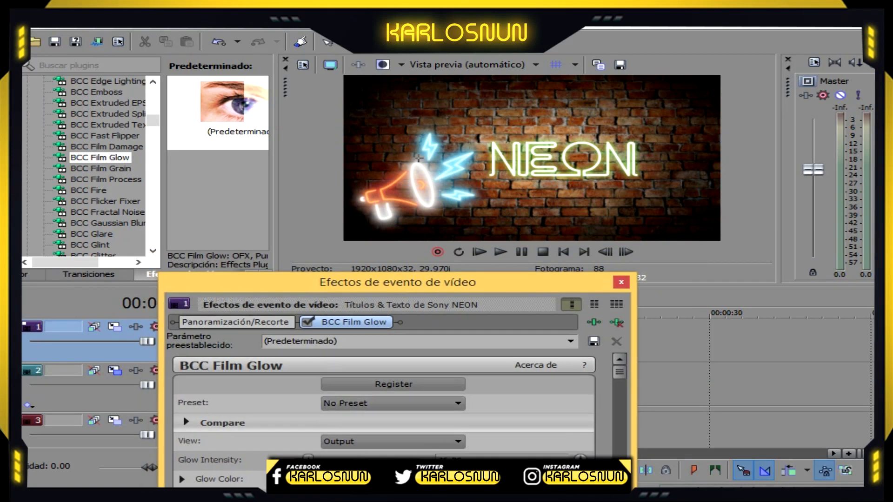
pyautogui.moveTo(308, 460)
pyautogui.mouseDown()
pyautogui.moveTo(347, 460)
pyautogui.moveTo(316, 459)
pyautogui.mouseUp()
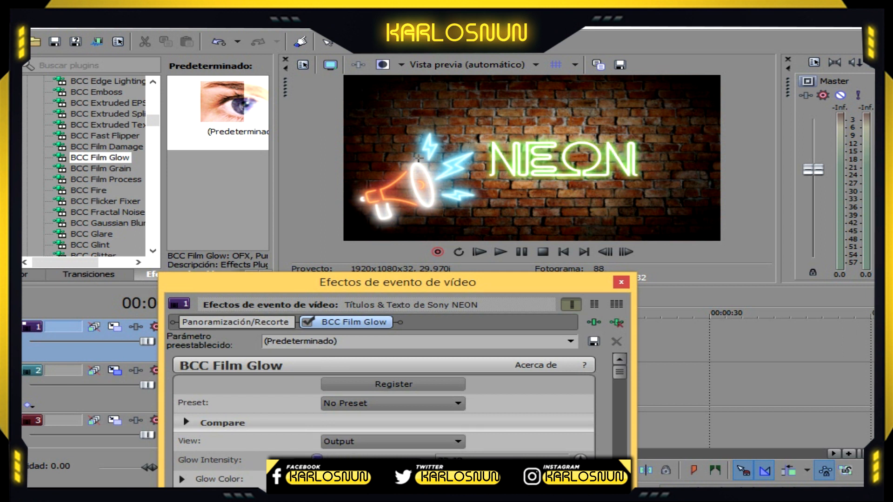
pyautogui.moveTo(437, 282); pyautogui.dragTo(244, 50)
pyautogui.click(757, 460)
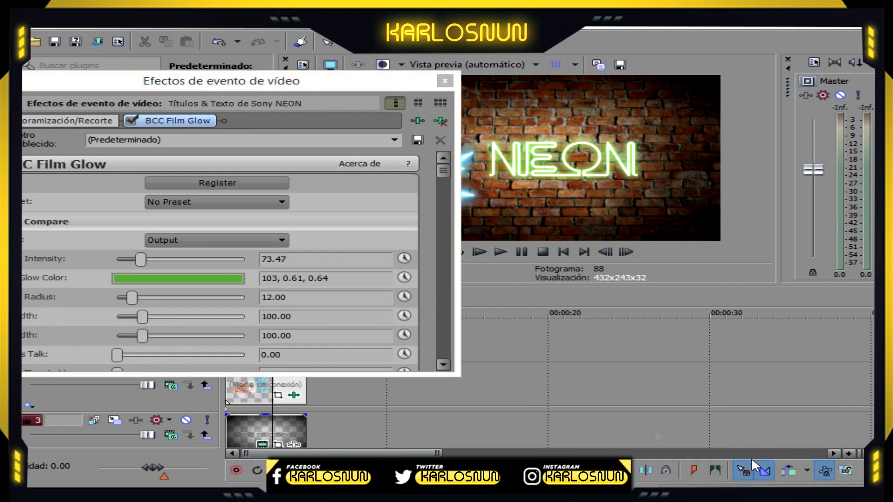
pyautogui.click(444, 80)
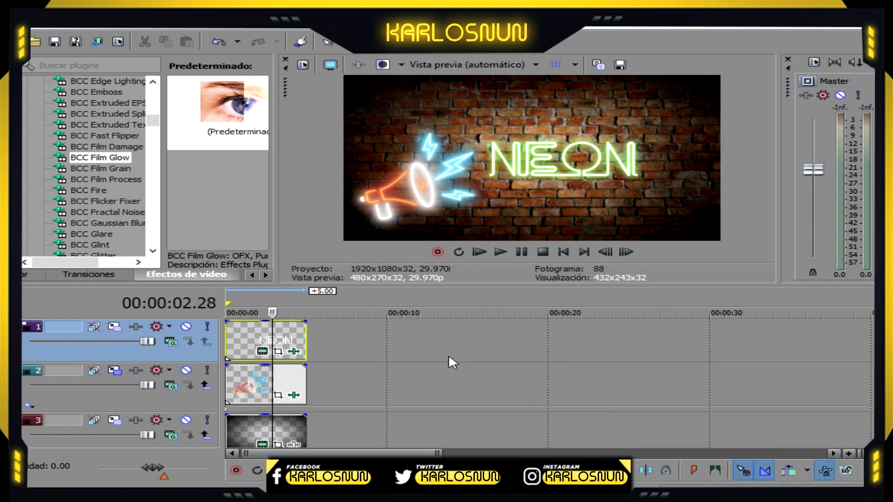
pyautogui.moveTo(468, 285); pyautogui.dragTo(467, 357)
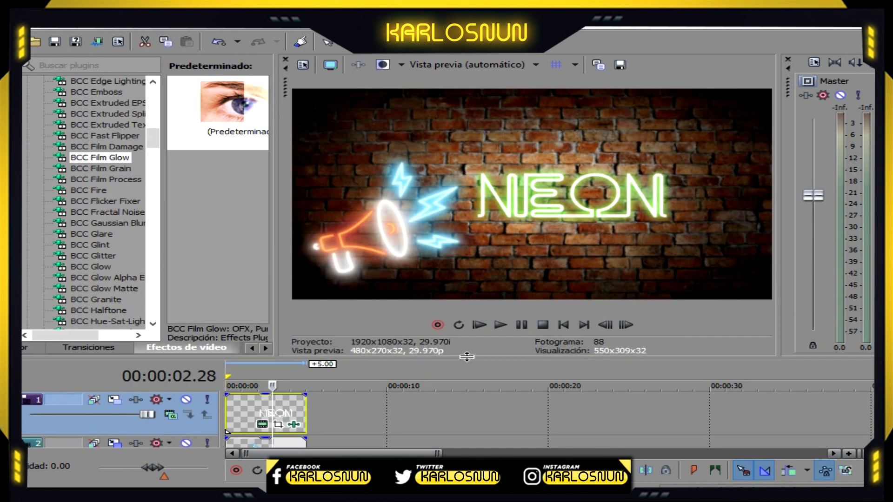